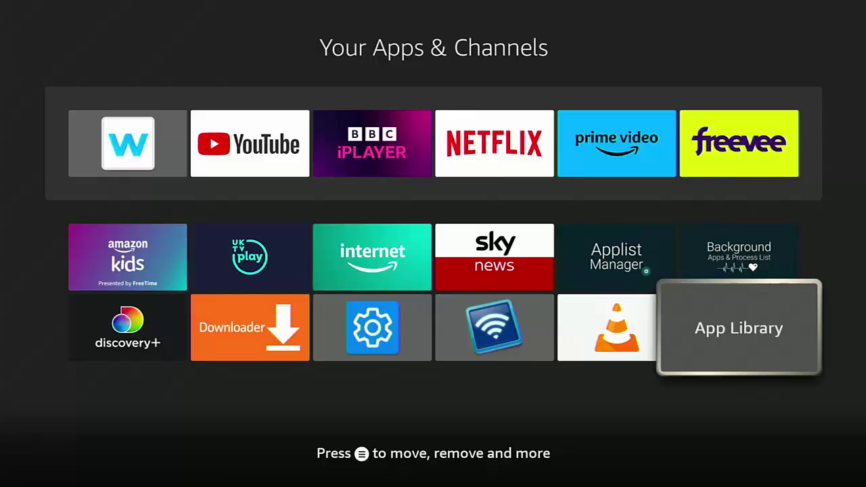
# Press Home twice to confirm the custom Applications launcher appears, ending on the Fire TV Home screen
pyautogui.press('Escape')
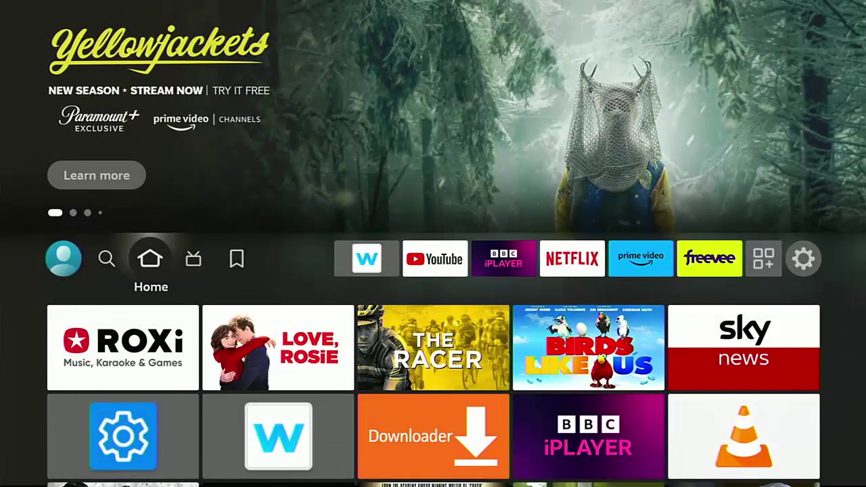
pyautogui.press('Home')
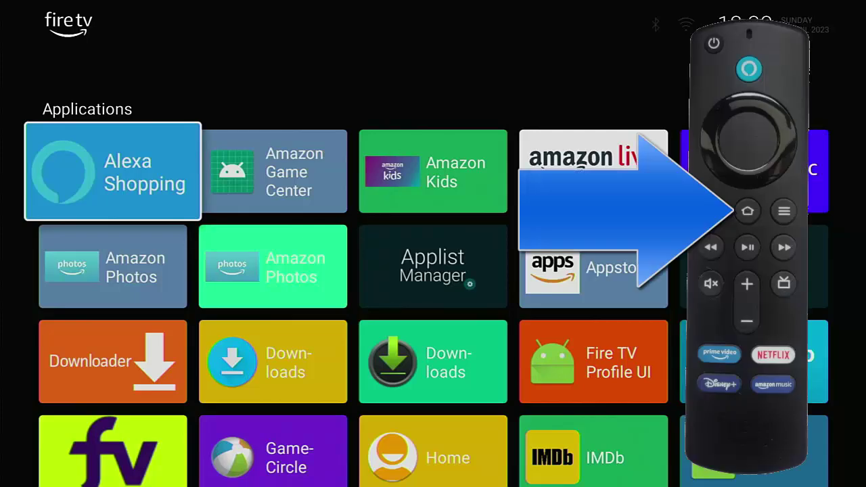
pyautogui.press('Home')
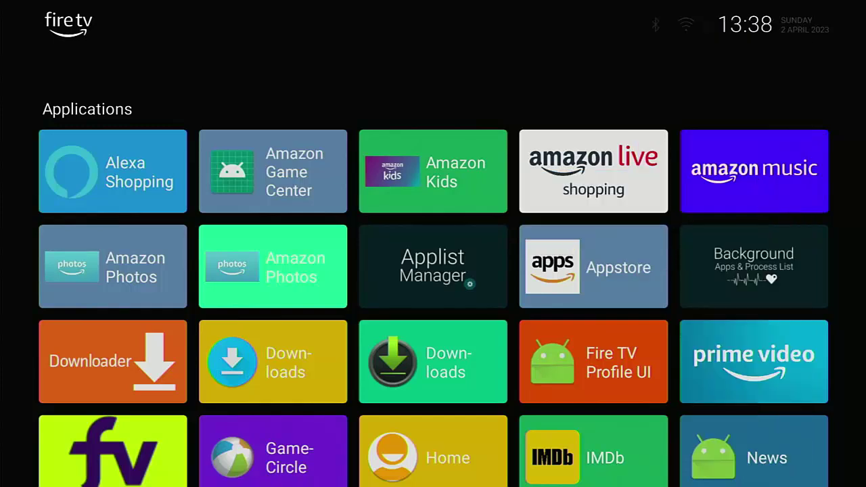
pyautogui.press('Home')
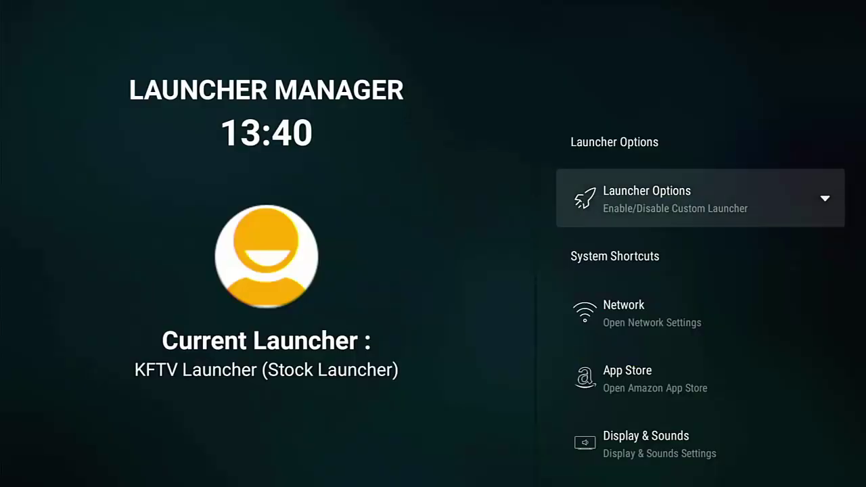
# Expand Launcher Options and view the Home Button Hook settings in Launcher Manager
pyautogui.press('Down')
pyautogui.press('Up')
pyautogui.press('Return')
pyautogui.press('Down')
pyautogui.press('Down')
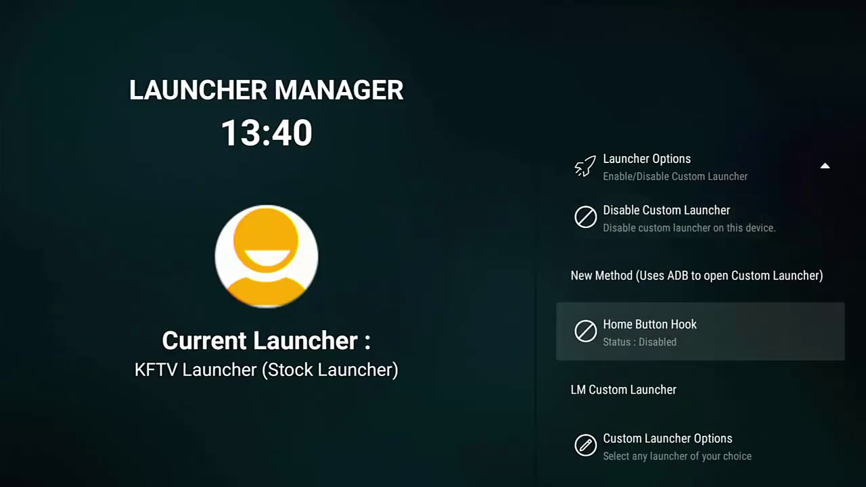
pyautogui.press('Escape')
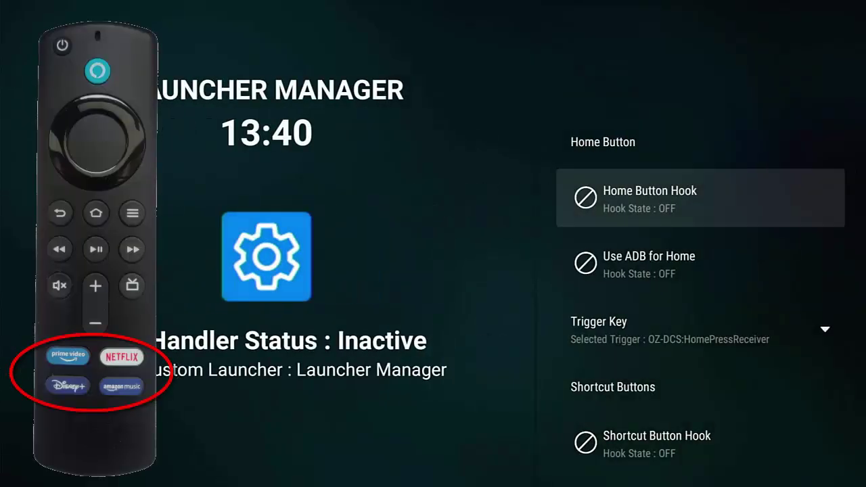
pyautogui.press('Down')
pyautogui.press('Down')
pyautogui.press('Down')
pyautogui.press('Down')
pyautogui.press('Down')
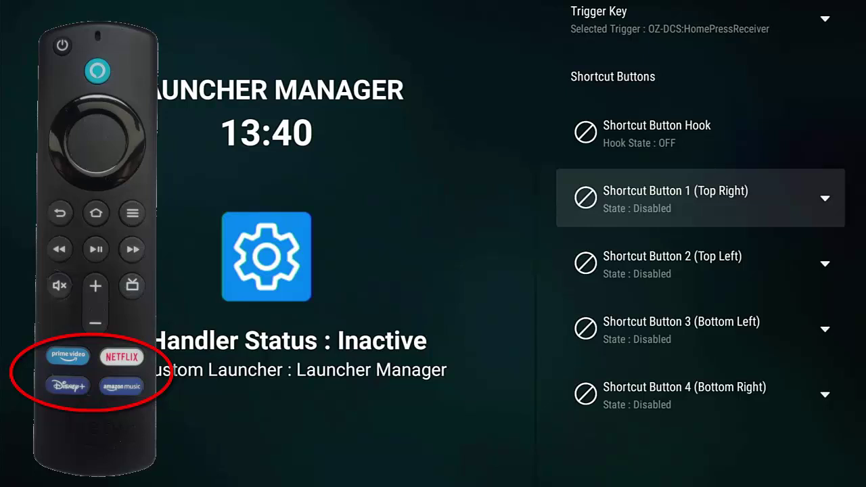
# Browse the Shortcut Button 1 app list unchanged, then exit to the Your Apps & Channels grid
pyautogui.press('Return')
pyautogui.press('Down')
pyautogui.press('Down')
pyautogui.press('Down')
pyautogui.press('Down')
pyautogui.press('Down')
pyautogui.press('Down')
pyautogui.press('Down')
pyautogui.press('Down')
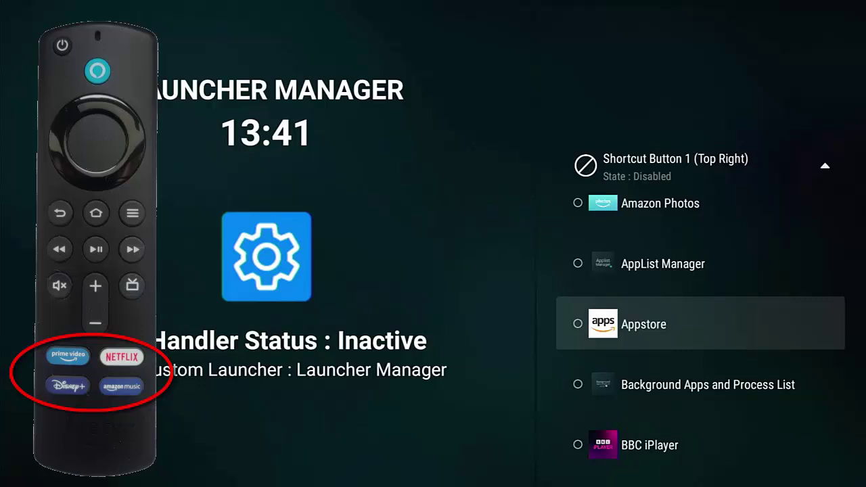
pyautogui.press('Down')
pyautogui.press('Down')
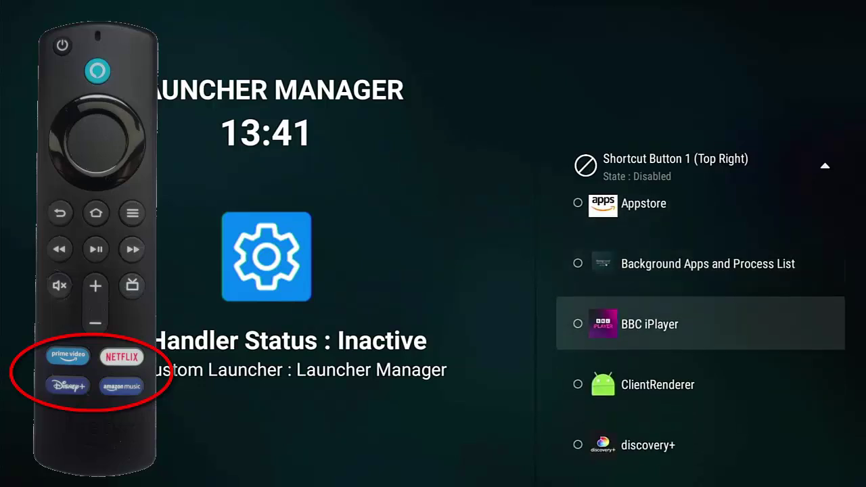
pyautogui.press('Down')
pyautogui.press('Down')
pyautogui.press('Down')
pyautogui.press('Down')
pyautogui.press('Down')
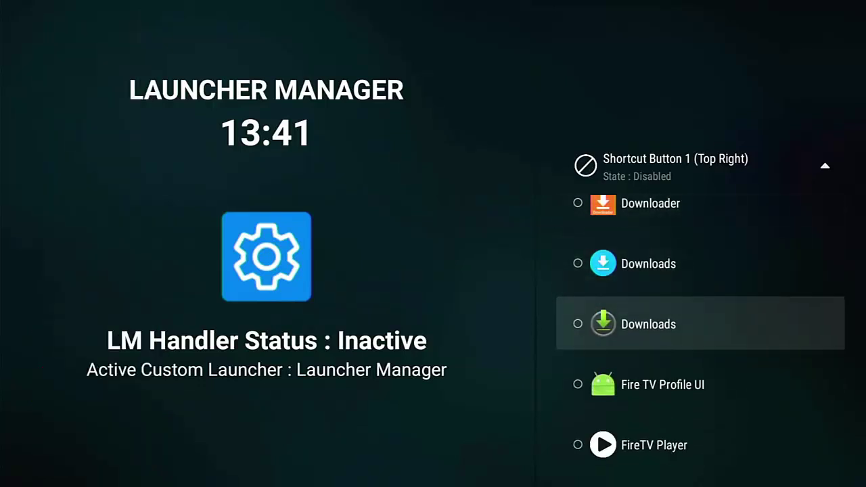
pyautogui.press('Escape')
pyautogui.press('Up')
pyautogui.press('Up')
pyautogui.press('Up')
pyautogui.press('Up')
pyautogui.press('Up')
pyautogui.press('Up')
pyautogui.press('Up')
pyautogui.press('Up')
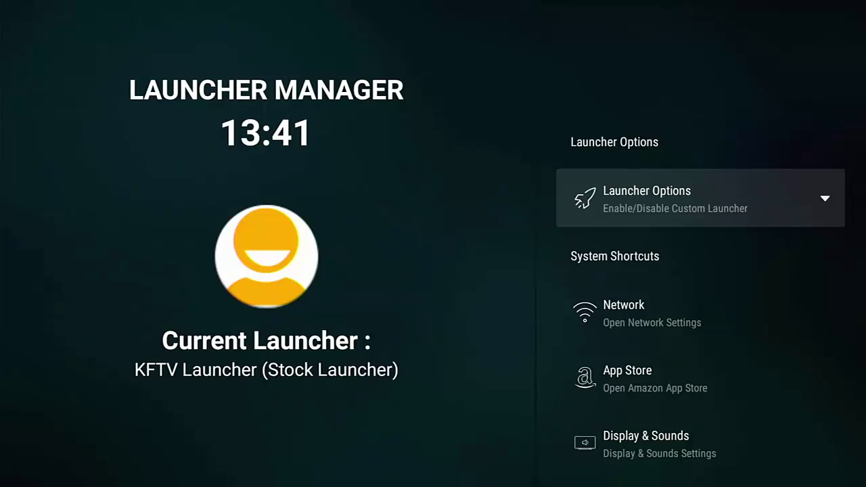
pyautogui.press('Escape')
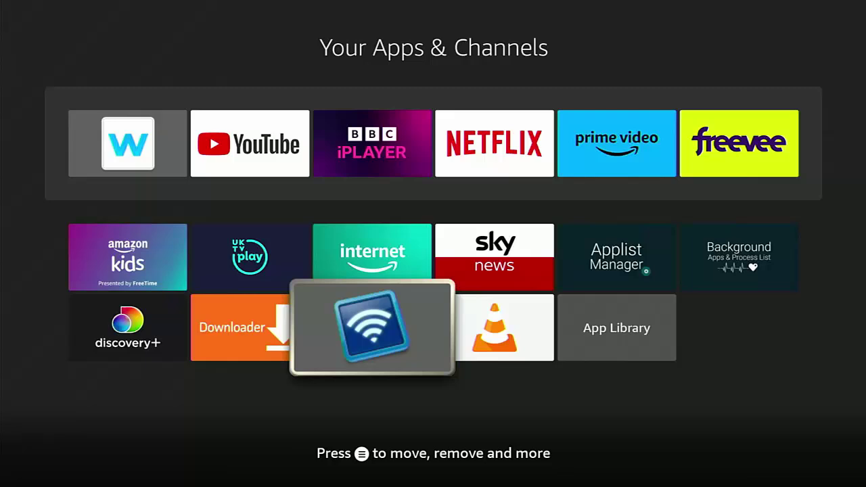
# Open Developer Options under Settings > My Fire TV
pyautogui.press('Home')
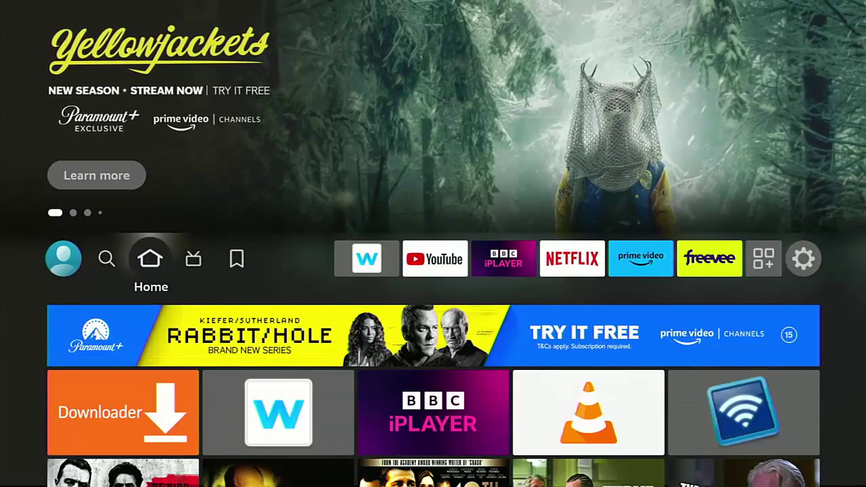
pyautogui.press('Right')
pyautogui.press('Right')
pyautogui.press('Right')
pyautogui.press('Right')
pyautogui.press('Right')
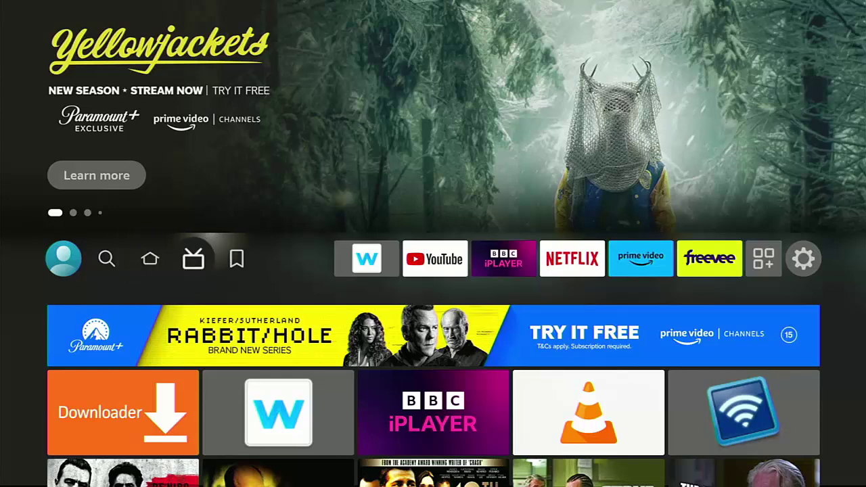
pyautogui.press('Right')
pyautogui.press('Right')
pyautogui.press('Right')
pyautogui.press('Right')
pyautogui.press('Right')
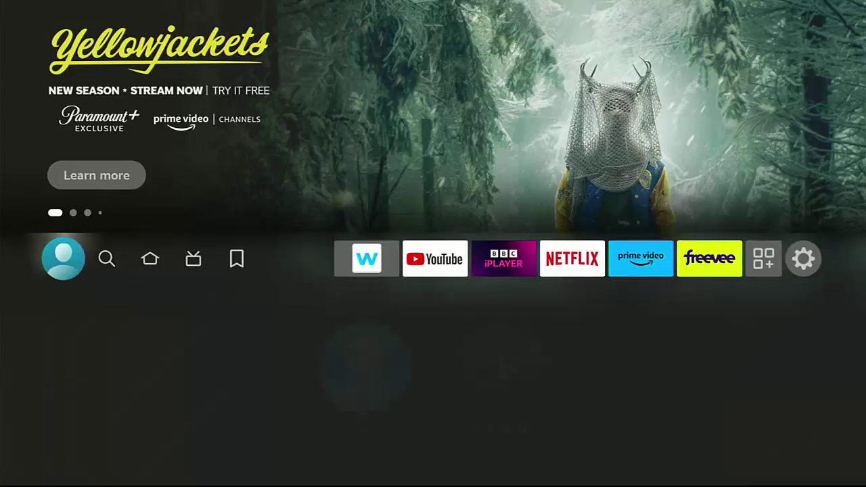
pyautogui.press('Down')
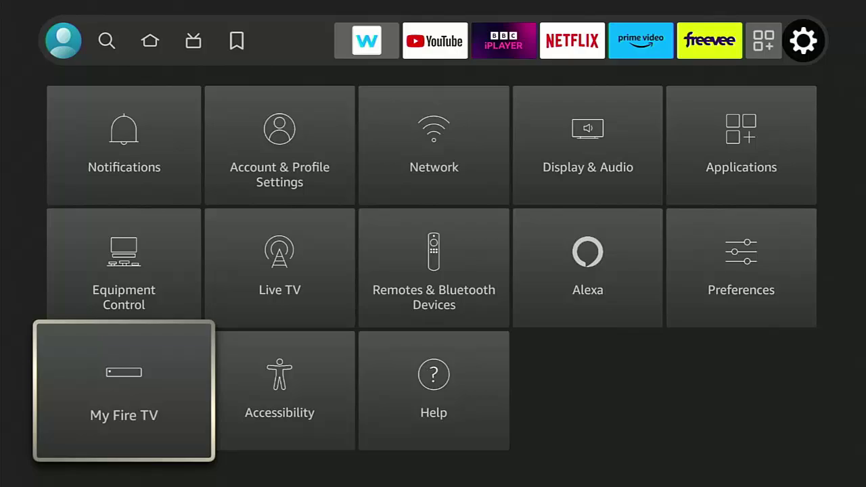
pyautogui.press('Return')
pyautogui.press('Down')
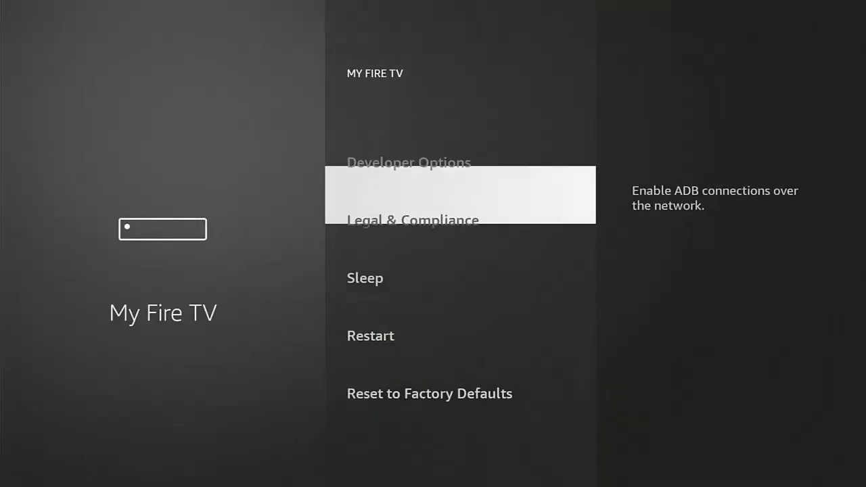
pyautogui.press('Down')
pyautogui.press('Down')
pyautogui.press('Up')
pyautogui.press('Up')
pyautogui.press('Up')
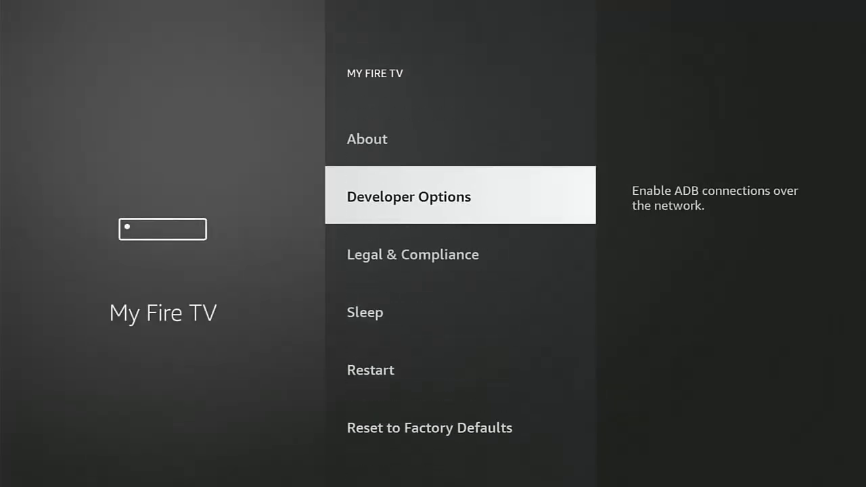
pyautogui.press('Return')
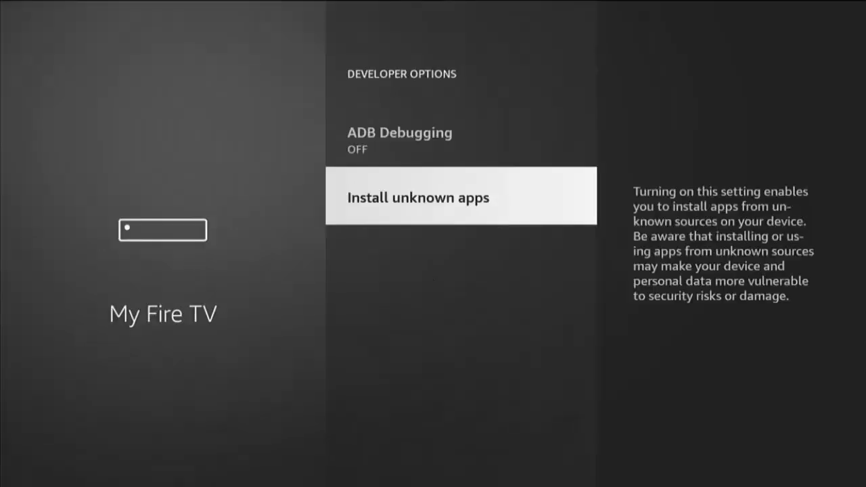
# Switch Downloader to ON in the Install unknown apps list
pyautogui.press('Return')
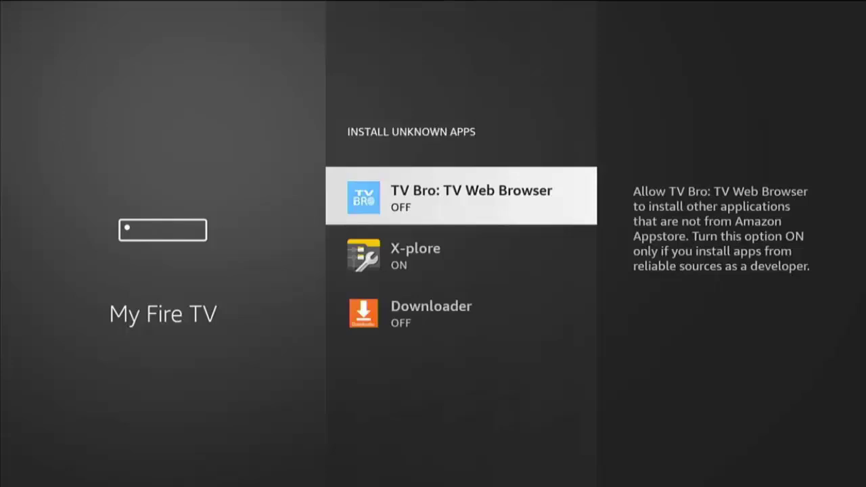
pyautogui.press('Down')
pyautogui.press('Down')
pyautogui.press('Return')
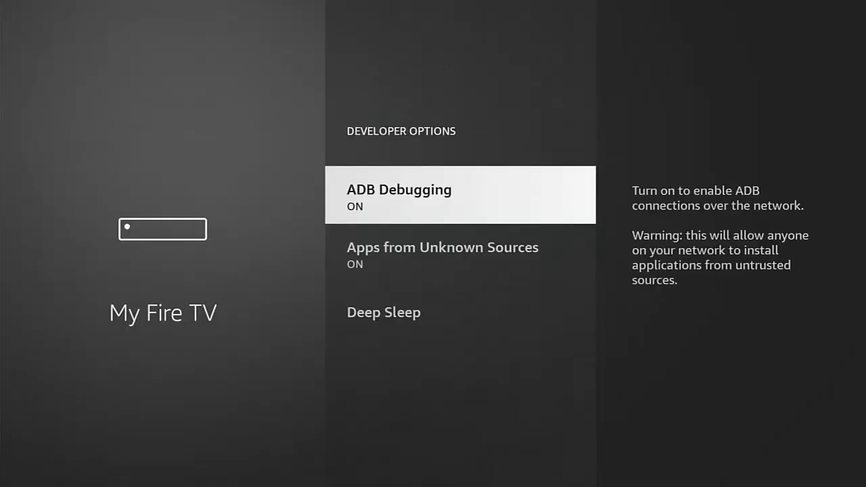
# Launch Downloader from the Apps library in the Fire TV quick menu
pyautogui.press('Home')
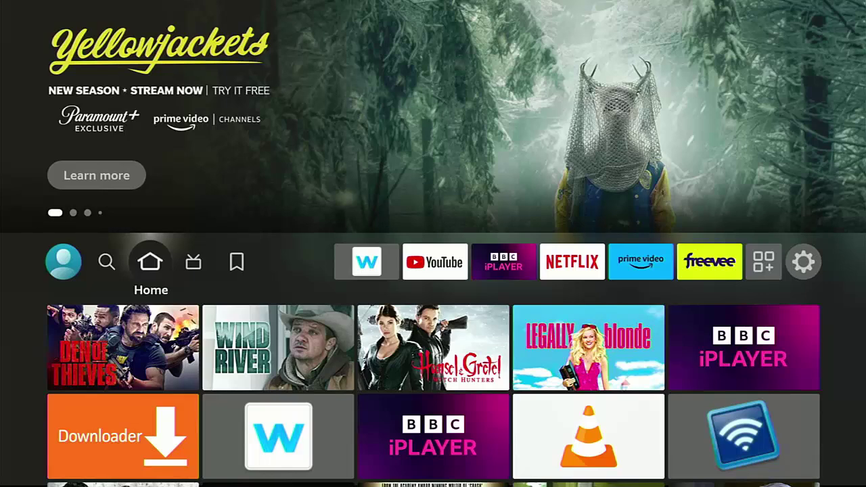
pyautogui.press('Home')
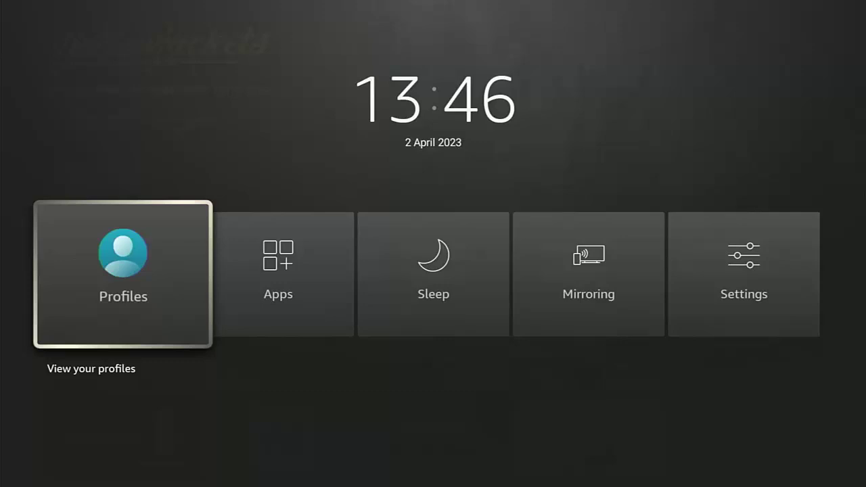
pyautogui.press('Right')
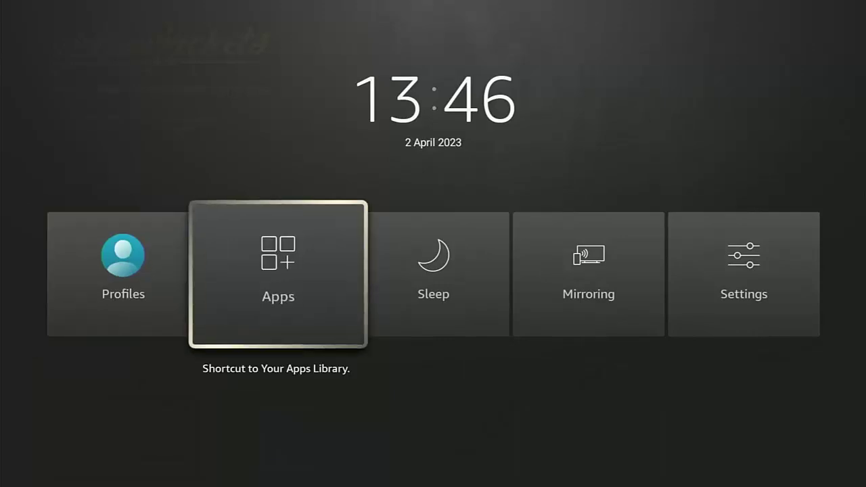
pyautogui.press('Return')
pyautogui.press('Down')
pyautogui.press('Down')
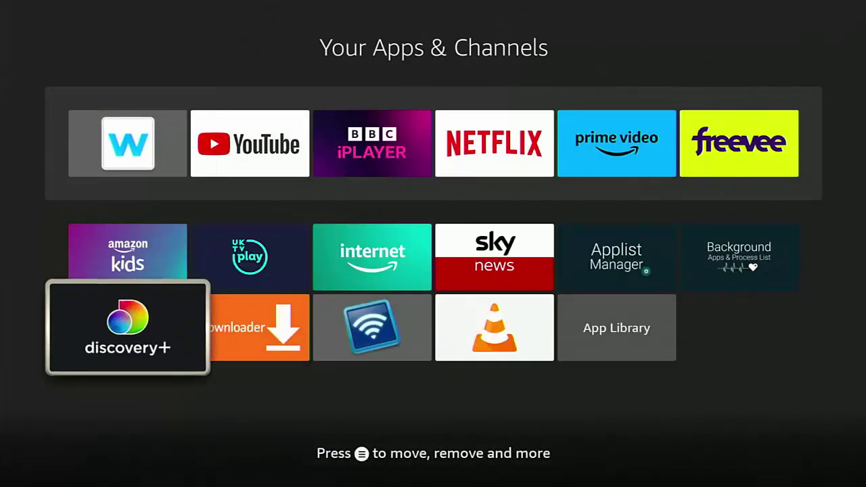
pyautogui.press('Right')
pyautogui.press('Return')
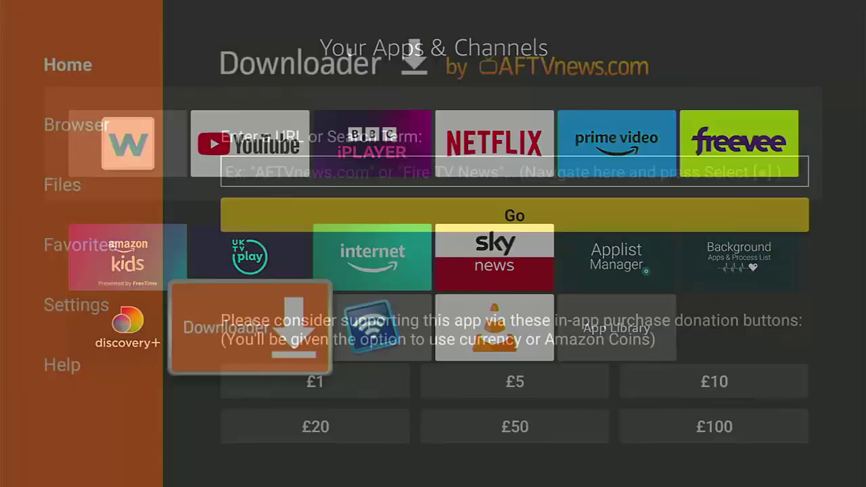
# Enter the code 21203 in Downloader's URL field with the on-screen keyboard
pyautogui.press('Up')
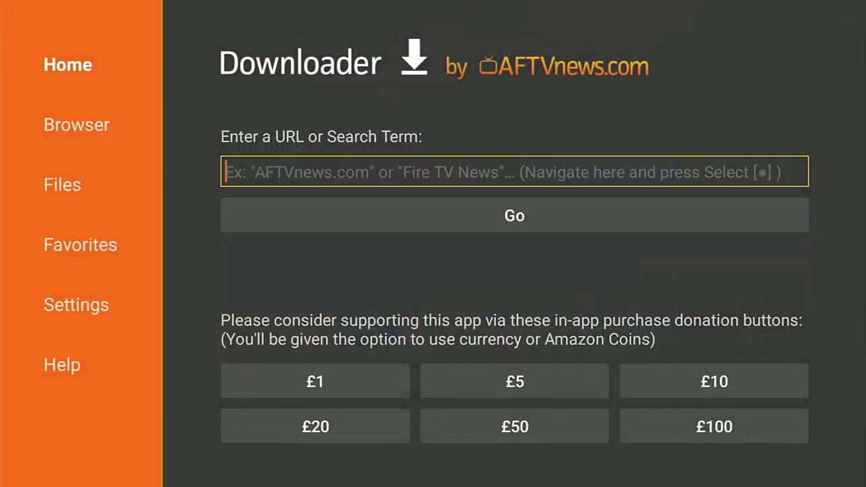
pyautogui.press('Return')
pyautogui.press('Up')
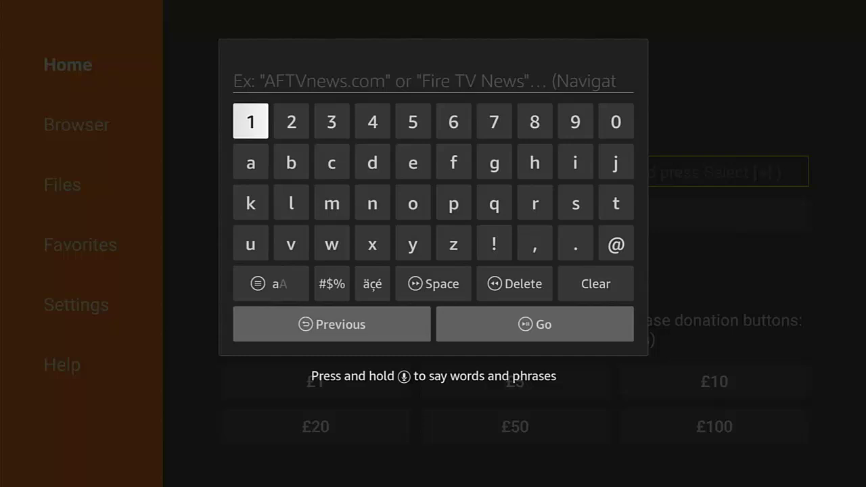
pyautogui.press('Right')
pyautogui.press('Return')
pyautogui.press('Left')
pyautogui.press('Return')
pyautogui.press('Right')
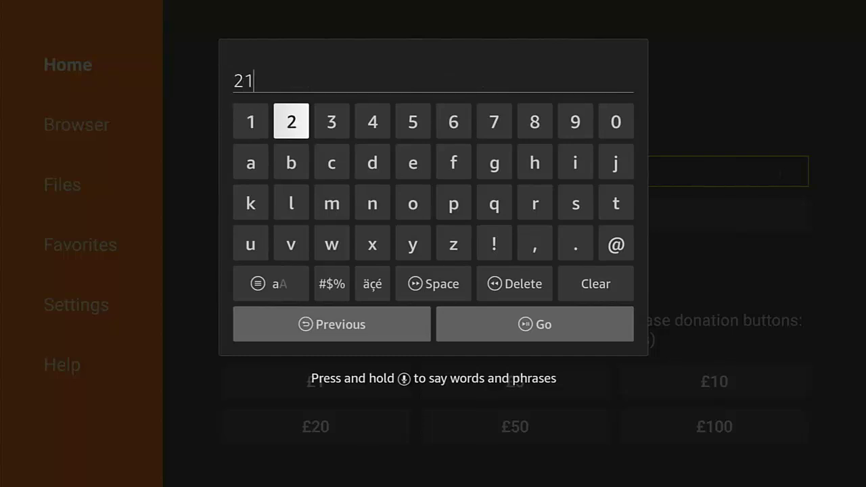
pyautogui.press('Return')
pyautogui.press('Left')
pyautogui.press('Left')
pyautogui.press('Return')
pyautogui.press('Right')
pyautogui.press('Right')
pyautogui.press('Right')
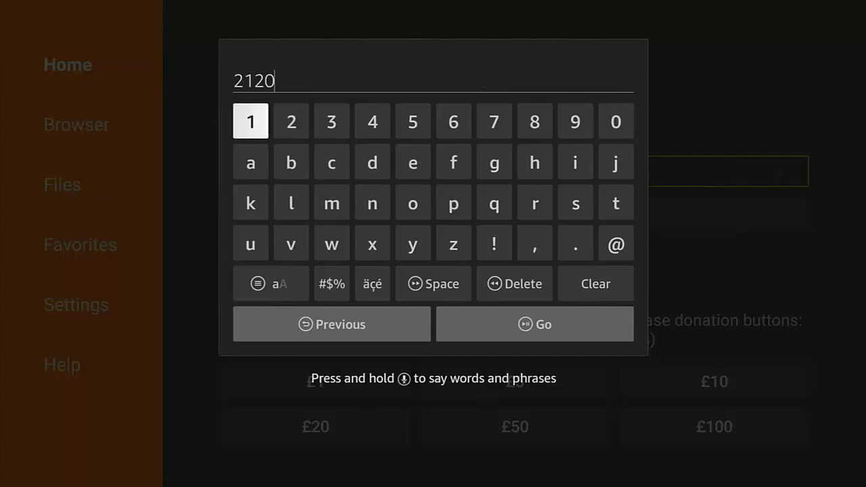
pyautogui.press('Return')
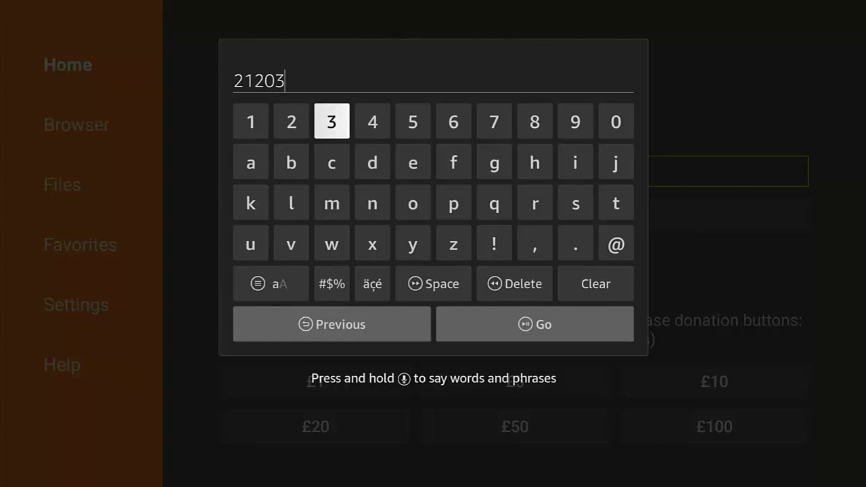
# Load the cwtek.co.uk/d/ page and accept its cookie notice
pyautogui.press('XF86AudioPlay')
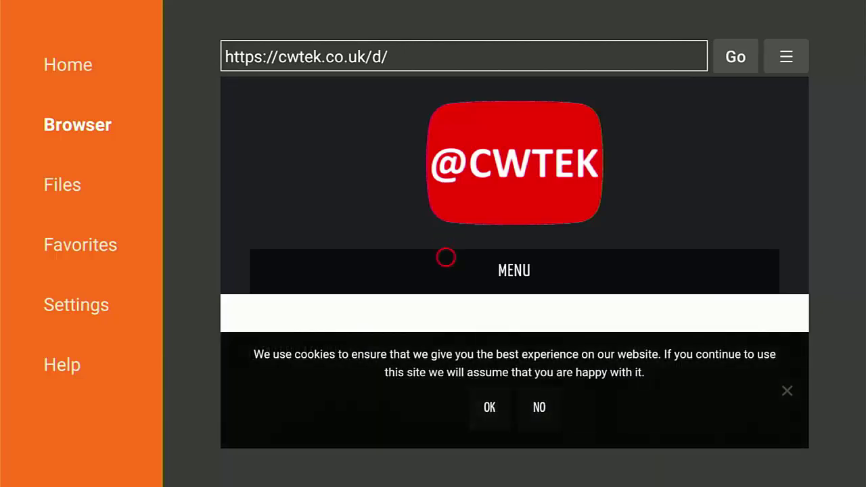
pyautogui.scroll(-10, 446, 426)
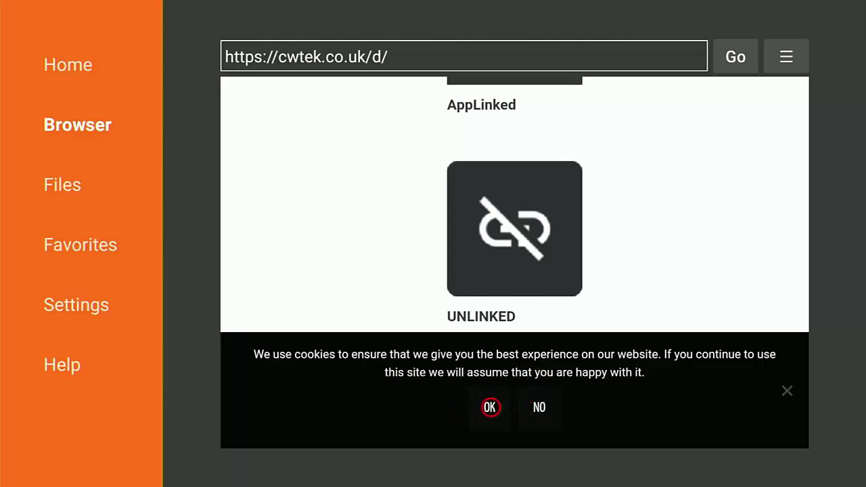
pyautogui.click(490, 406)
# Scroll to Launchers and download Launcher Manager 1.1.8
pyautogui.scroll(-15, 788, 429)
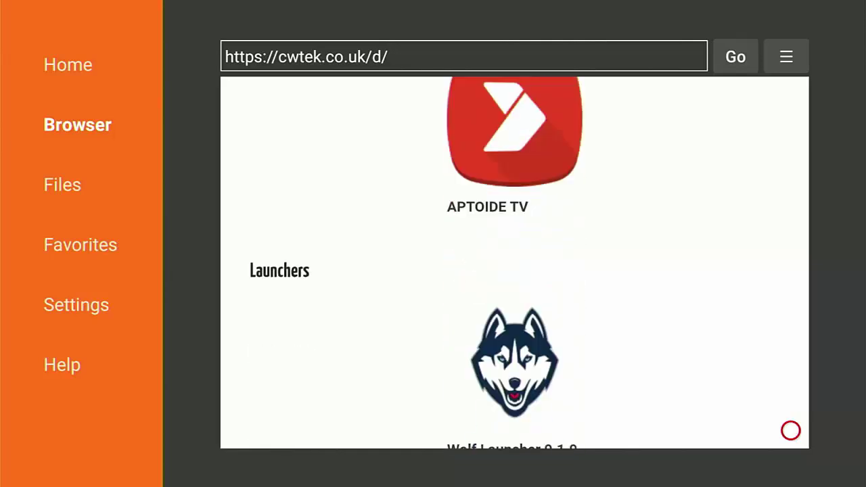
pyautogui.scroll(-4, 790, 430)
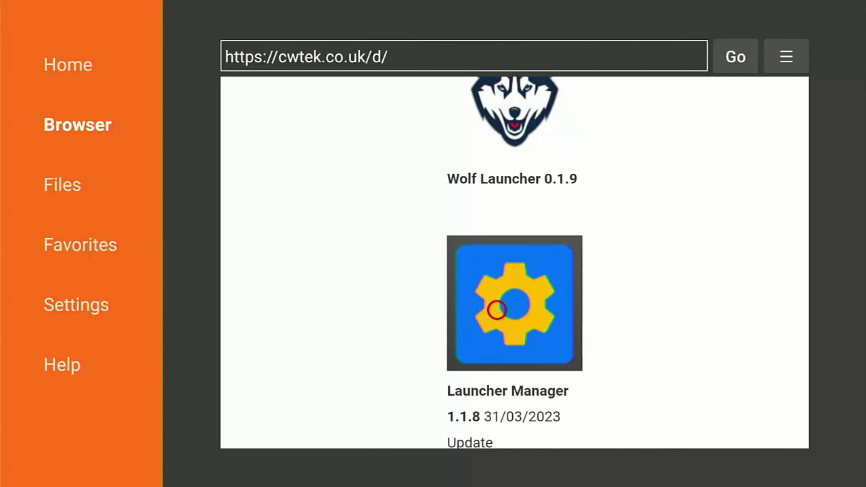
pyautogui.click(497, 309)
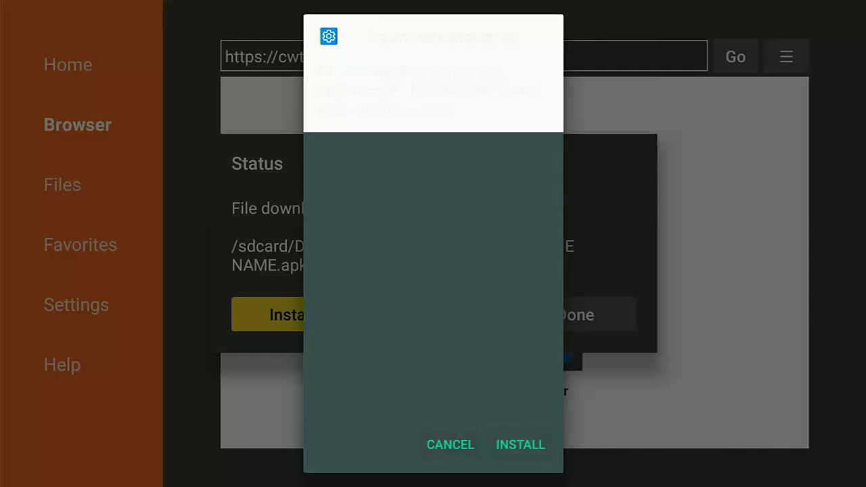
# Install Launcher Manager 1.1.8, finish with DONE, and confirm deleting the LM 1.1.8 APK
pyautogui.press('Return')
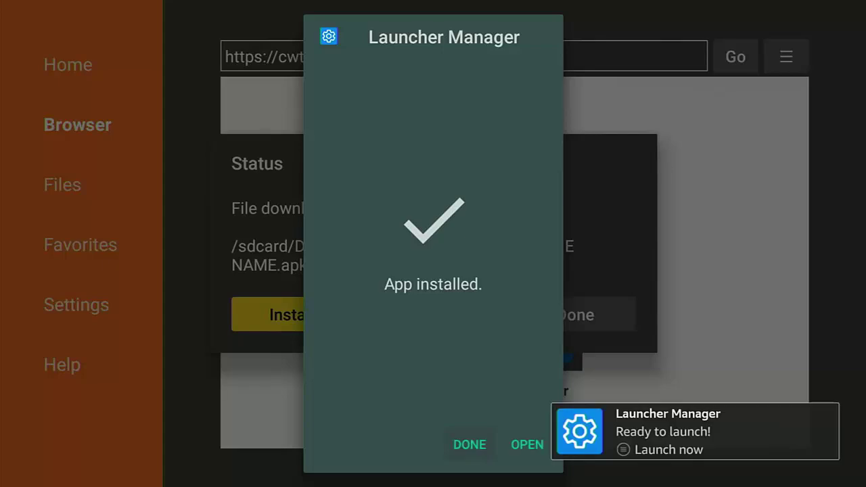
pyautogui.press('Return')
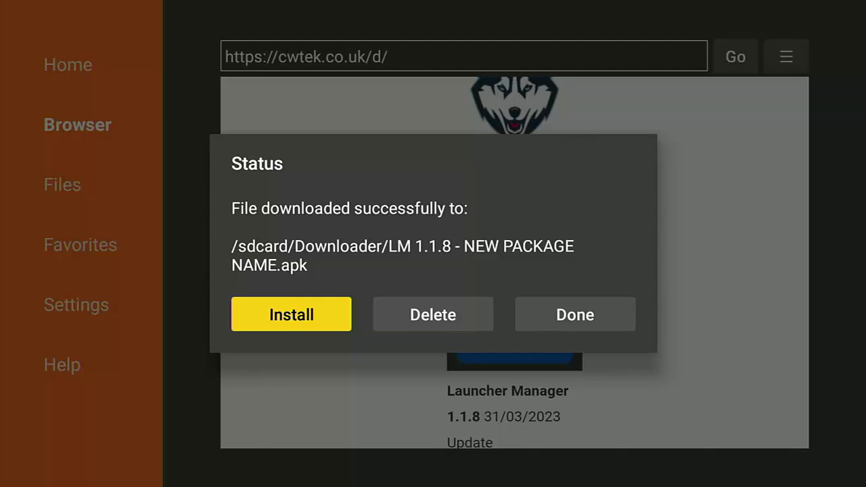
pyautogui.press('Right')
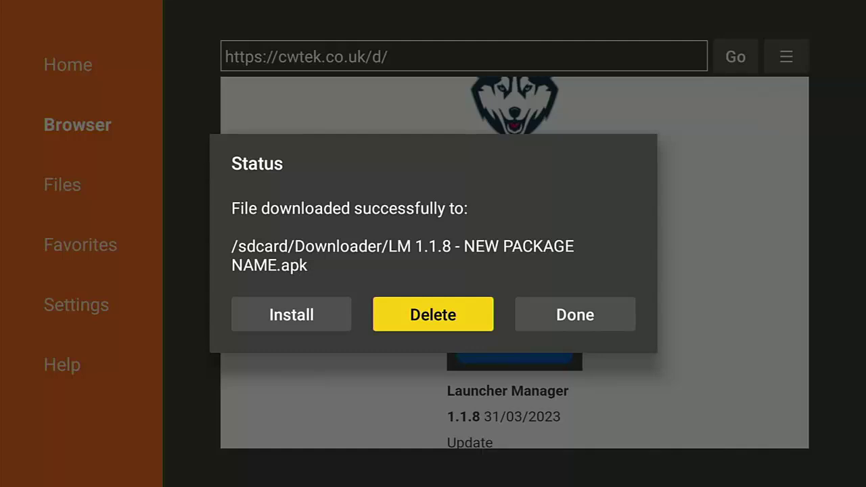
pyautogui.press('Return')
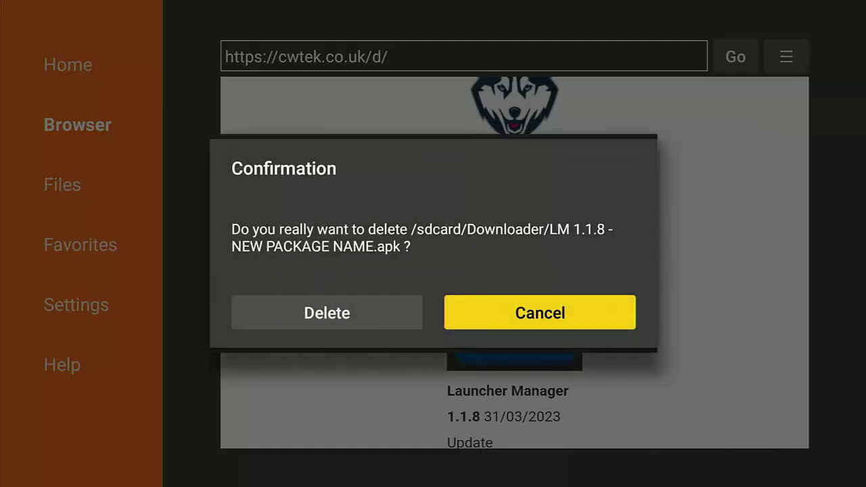
pyautogui.press('Left')
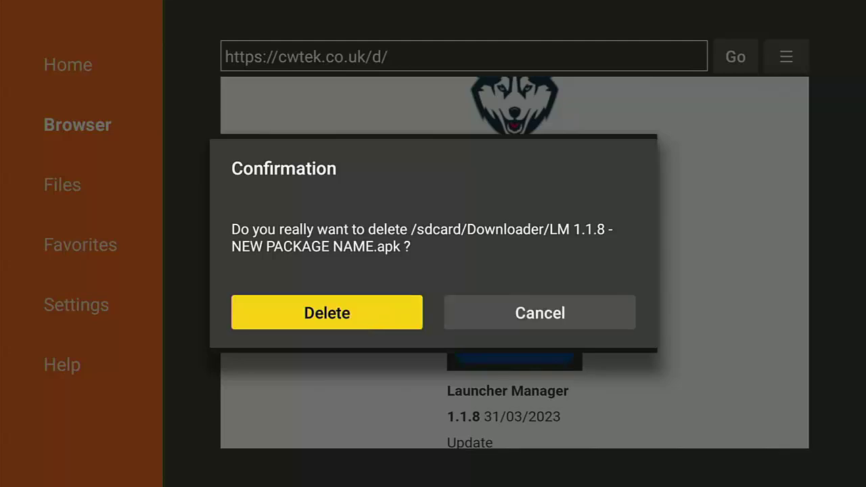
pyautogui.press('Return')
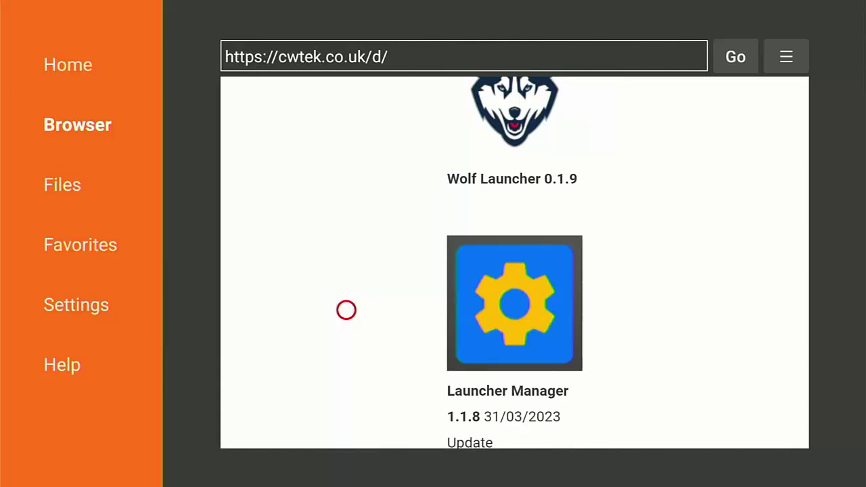
# Exit Downloader to Your Apps & Channels and highlight the Launcher Manager gear tile
pyautogui.press('Left')
pyautogui.press('Left')
pyautogui.press('Left')
pyautogui.press('Left')
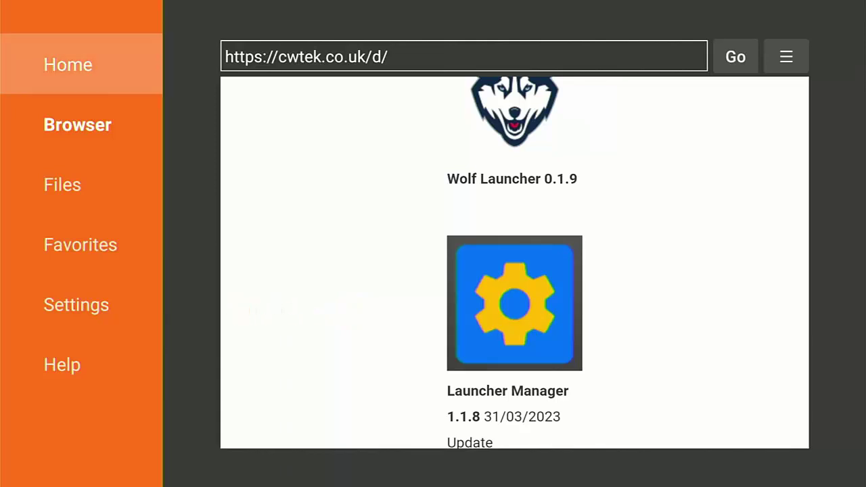
pyautogui.press('Return')
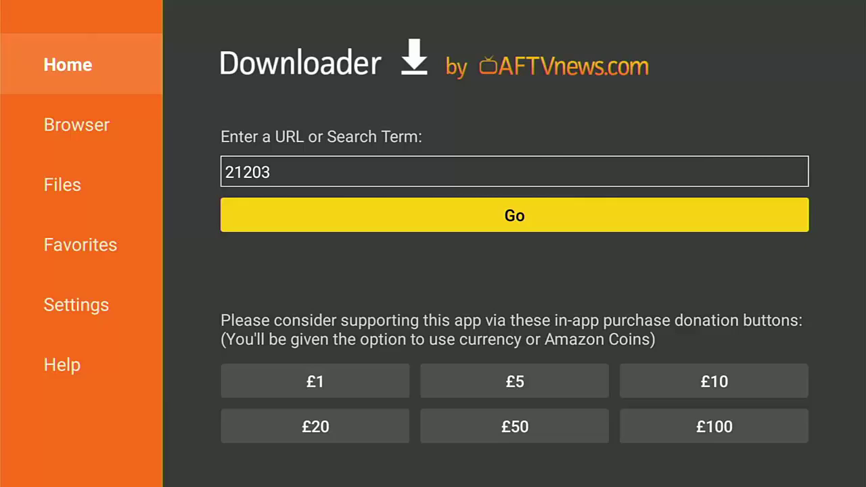
pyautogui.press('Escape')
pyautogui.press('Escape')
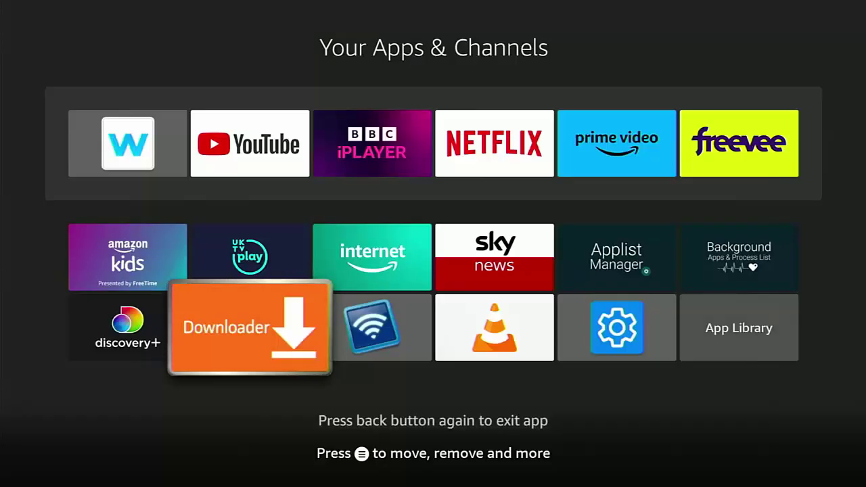
pyautogui.press('Right')
pyautogui.press('Right')
pyautogui.press('Right')
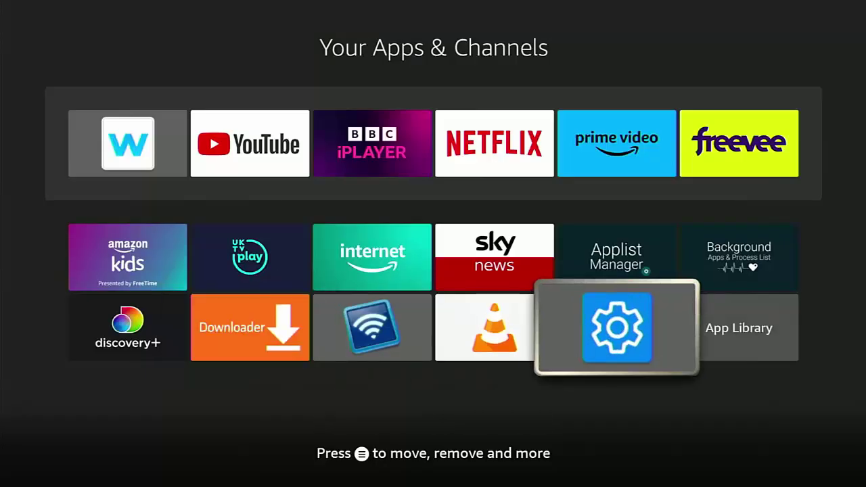